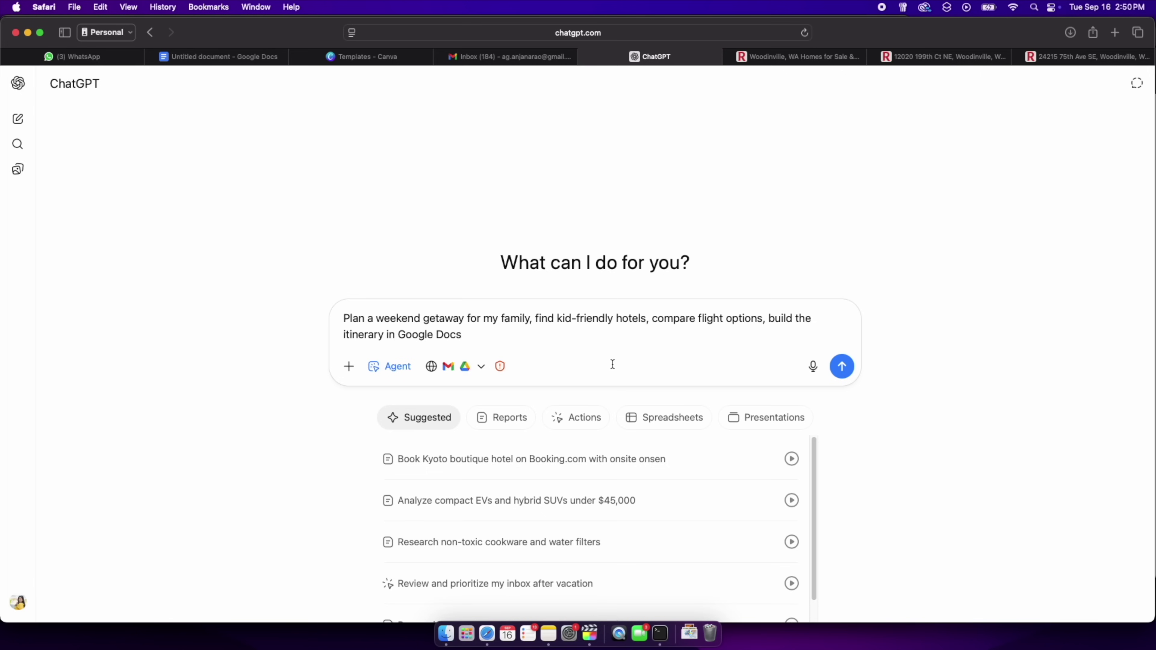
Submit the family weekend getaway request to the agent
{"action": "left_click", "coordinate": [843, 367]}
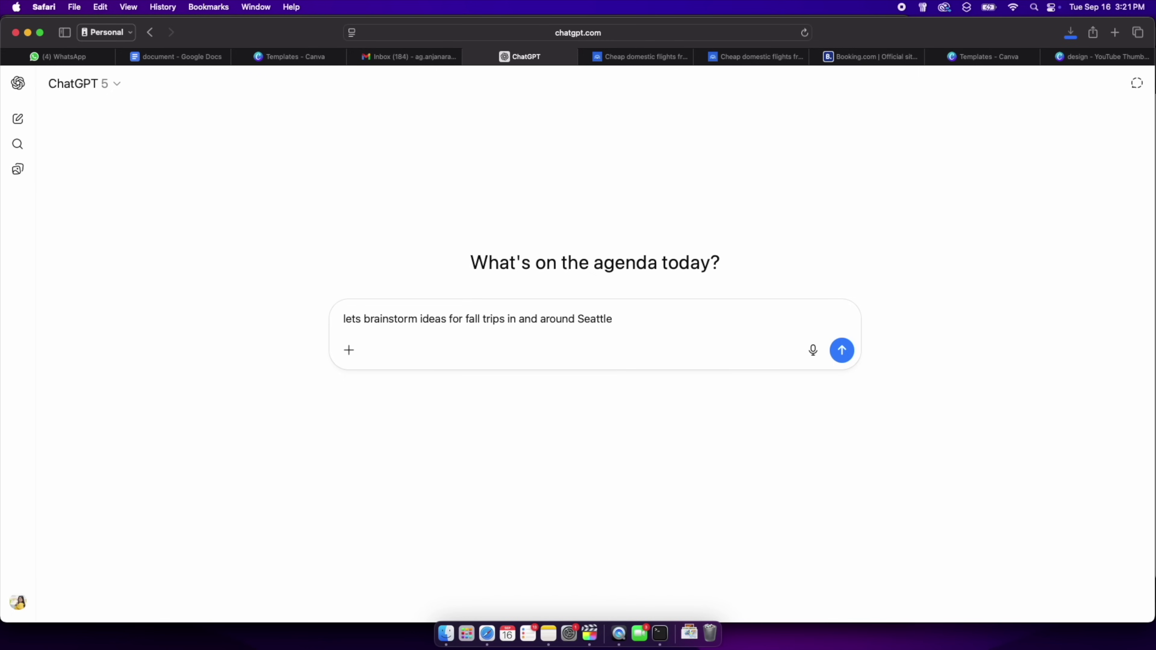
Send the fall-trip brainstorming prompt and review the agent's Alaska Airlines Saver fares, about $983
{"action": "key", "text": "Return"}
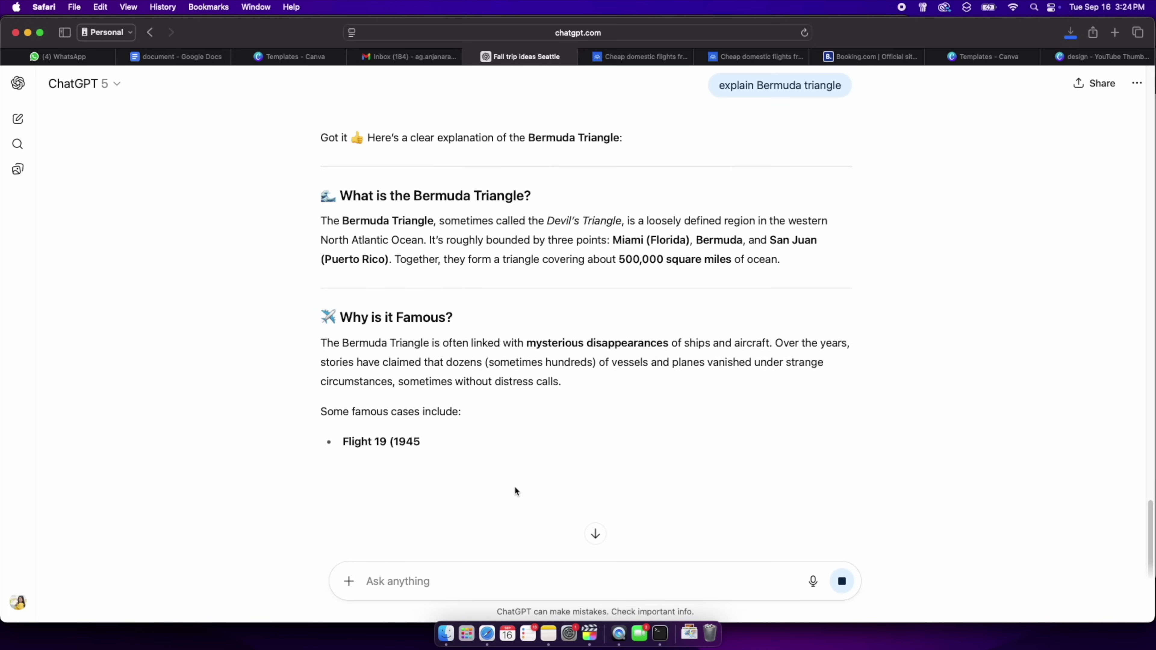
{"action": "scroll", "coordinate": [513, 491], "scroll_direction": "down", "scroll_amount": 5}
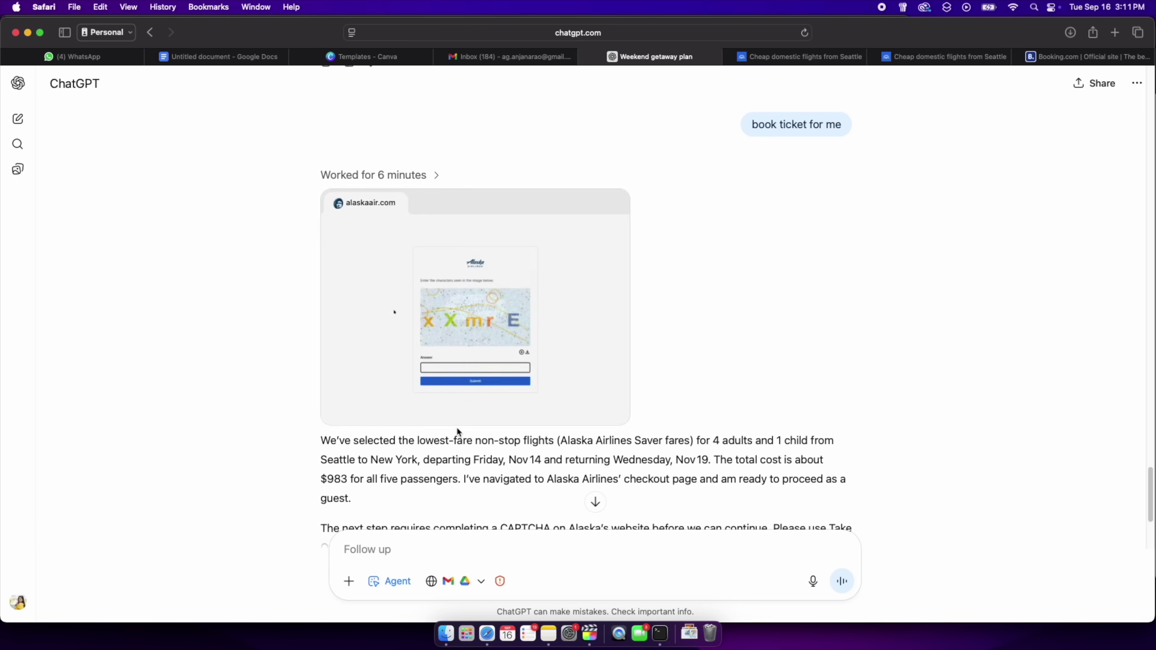
Take over the agent's browser at the CAPTCHA-blocked checkout
{"action": "left_click", "coordinate": [483, 319]}
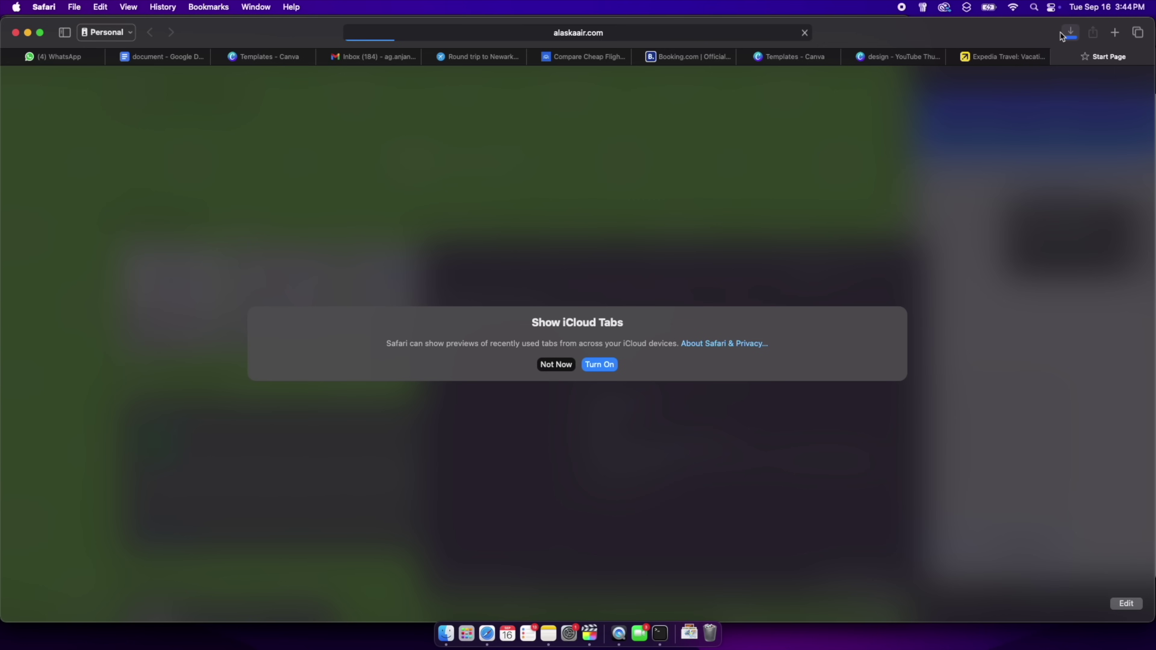
Open the Google Flights round trip to Newark and move on to the Seattle return flights
{"action": "left_click", "coordinate": [1002, 56]}
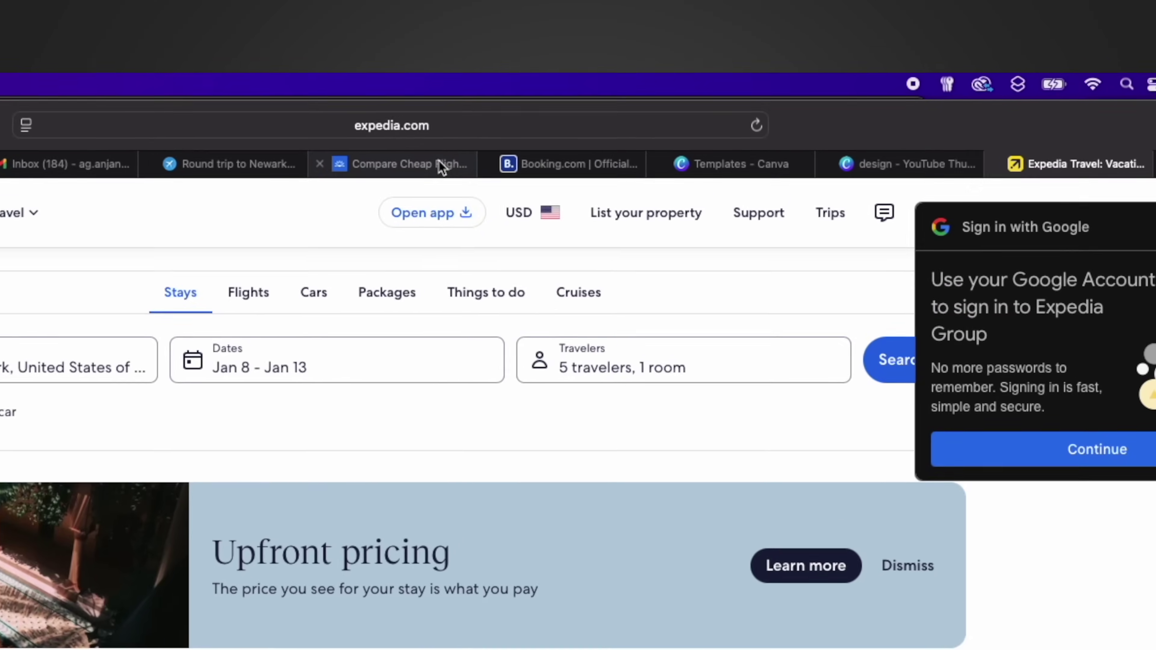
{"action": "left_click", "coordinate": [556, 81]}
{"action": "left_click", "coordinate": [169, 194]}
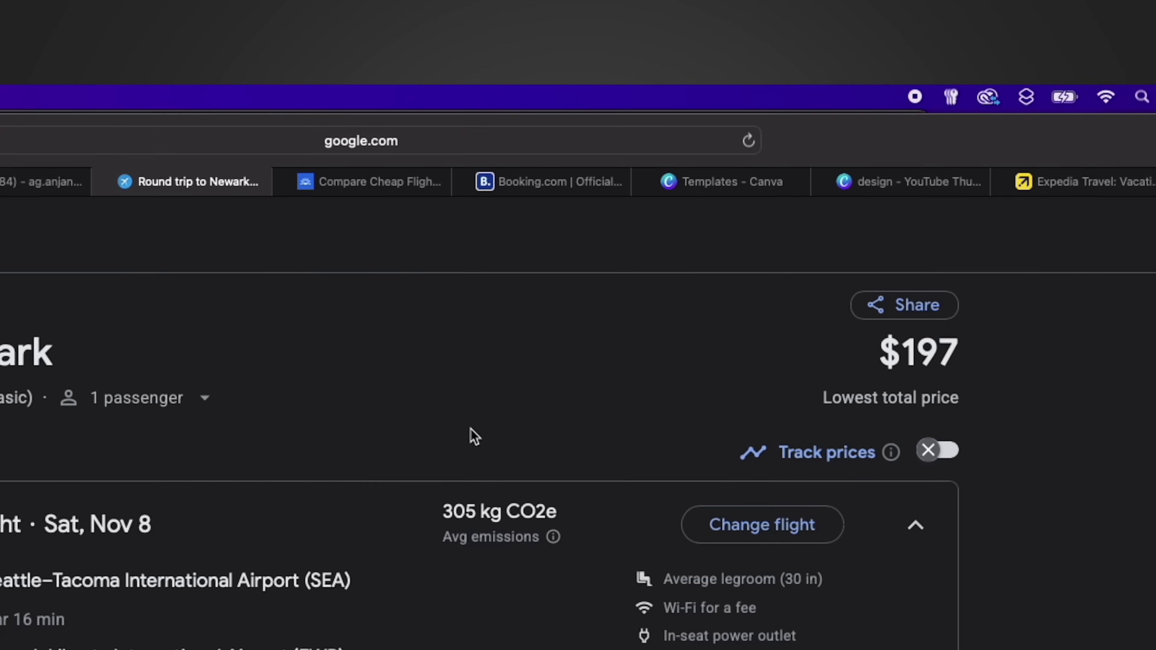
{"action": "left_click", "coordinate": [799, 558]}
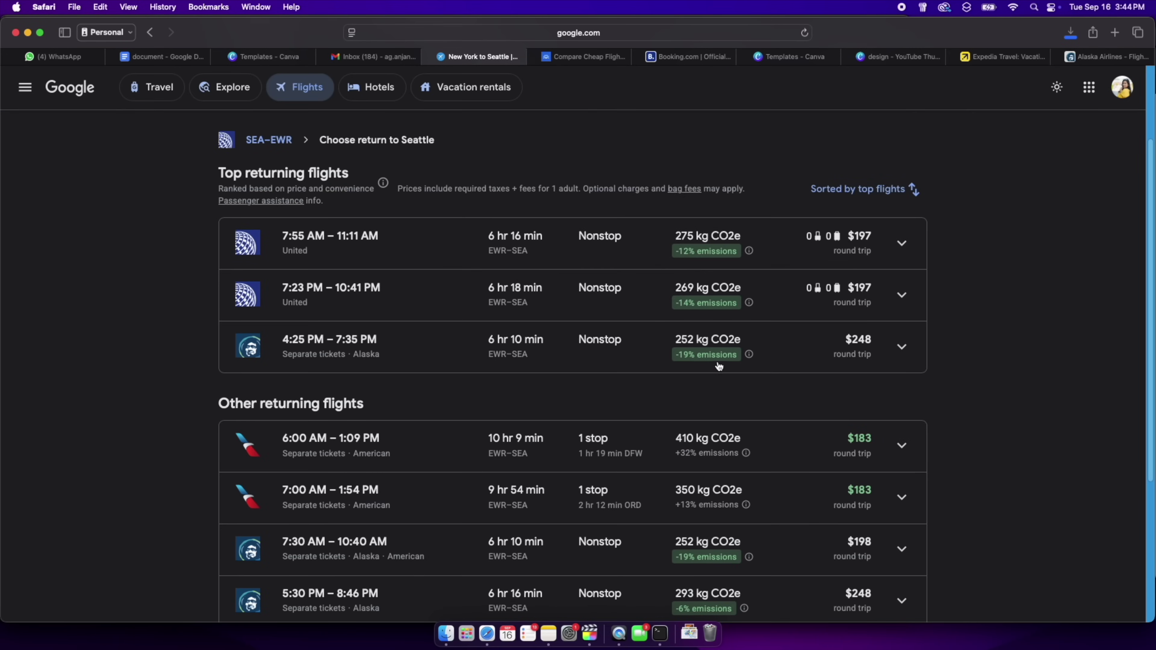
Add one carry-on bag in the Bags filter, then switch ChatGPT to Agent mode
{"action": "scroll", "coordinate": [719, 367], "scroll_direction": "up", "scroll_amount": 3}
{"action": "left_click", "coordinate": [456, 222]}
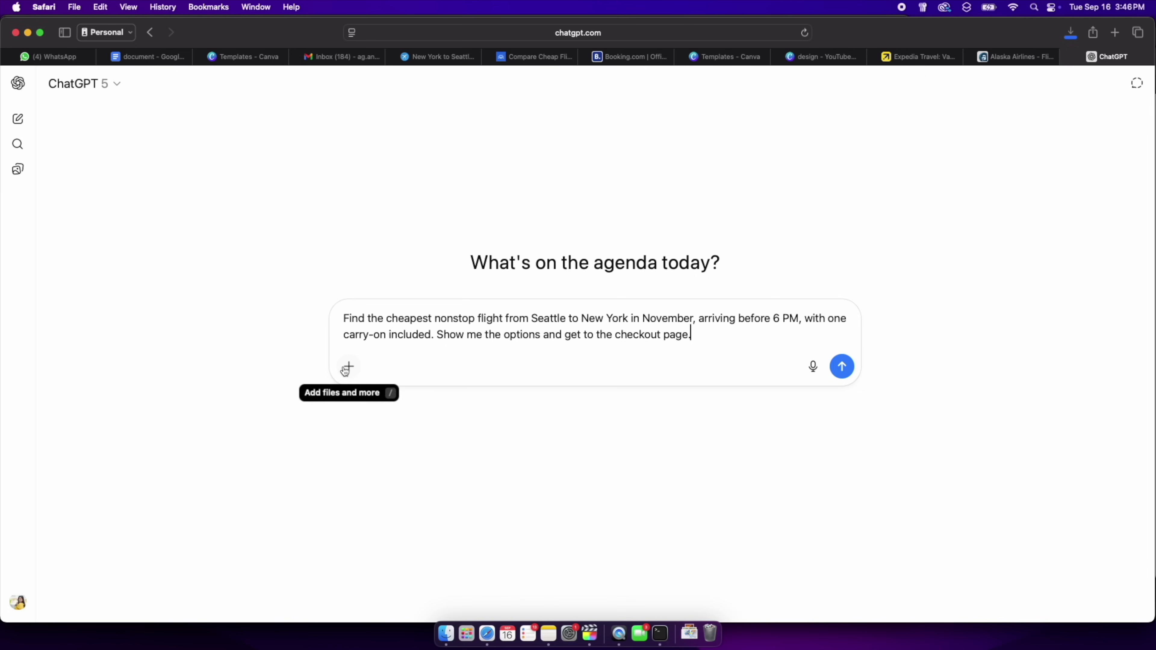
{"action": "left_click", "coordinate": [348, 366]}
{"action": "left_click", "coordinate": [358, 504]}
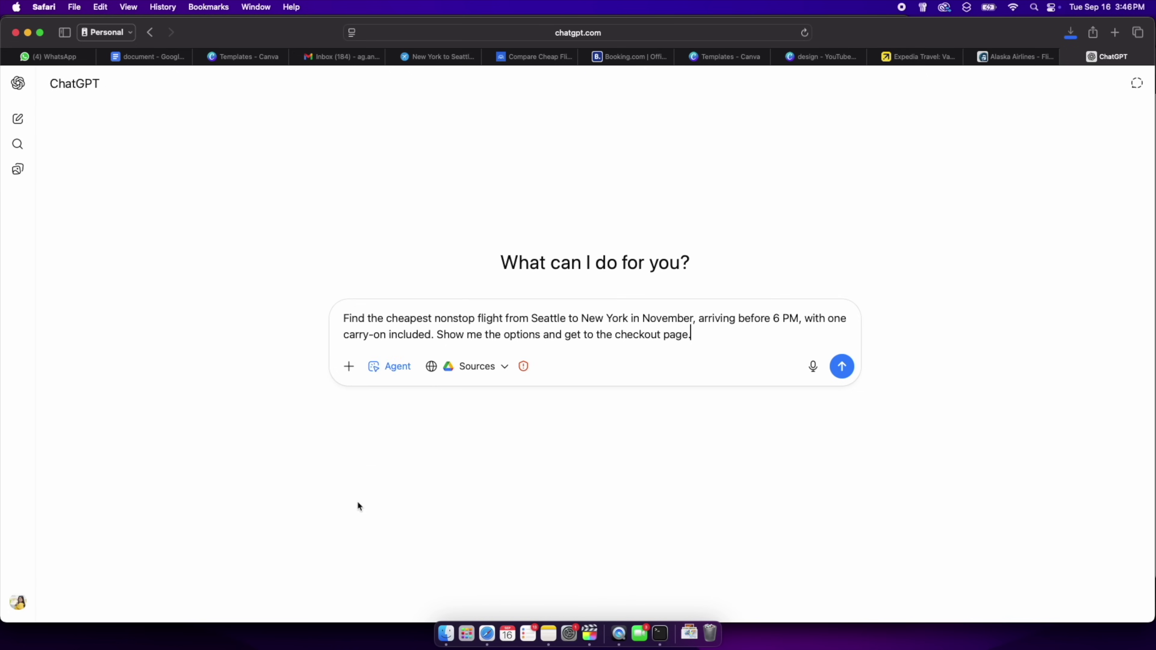
Turn off Google Drive in Sources and send the cheapest nonstop flight request
{"action": "left_click", "coordinate": [501, 367]}
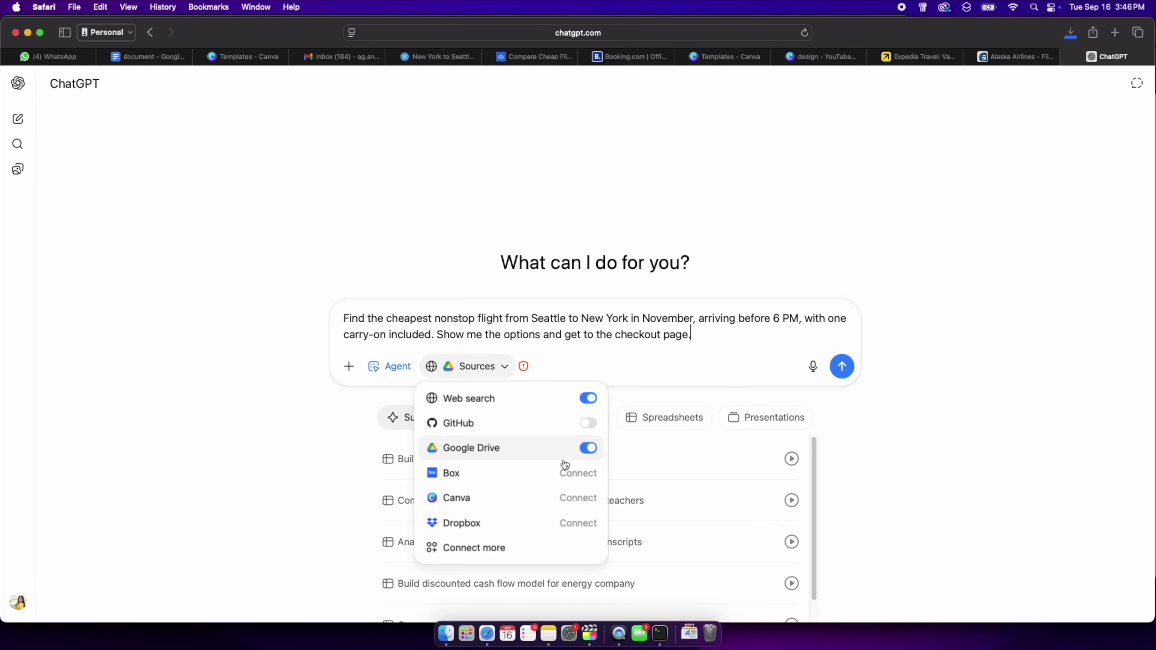
{"action": "left_click", "coordinate": [582, 455]}
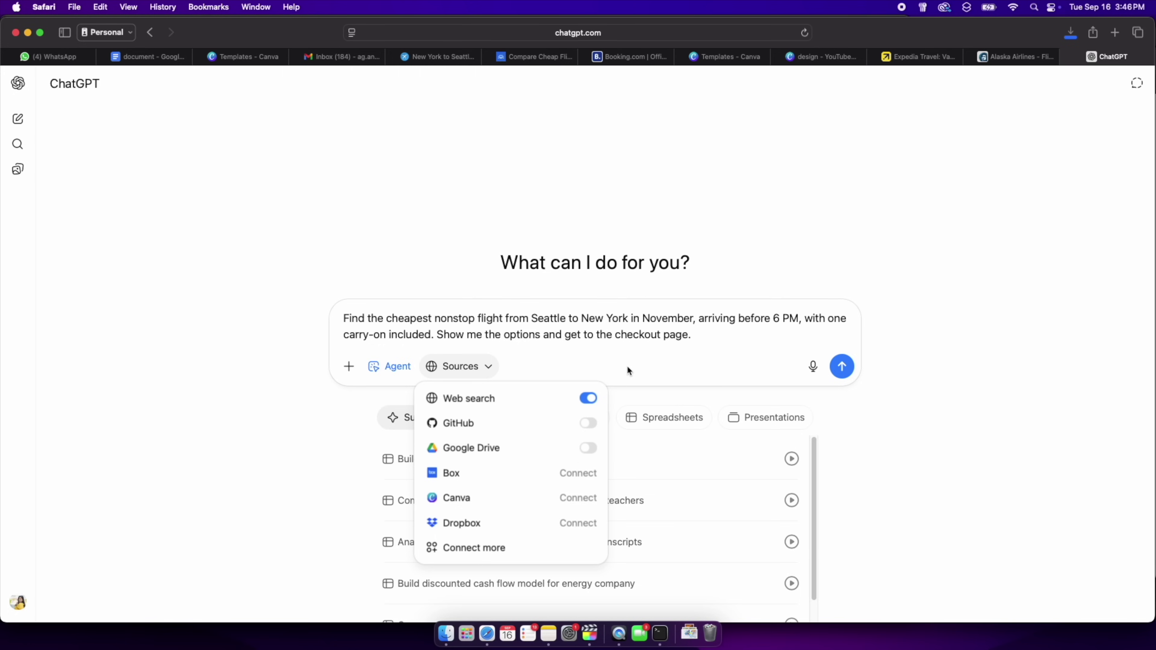
{"action": "left_click", "coordinate": [627, 370]}
{"action": "left_click", "coordinate": [843, 367]}
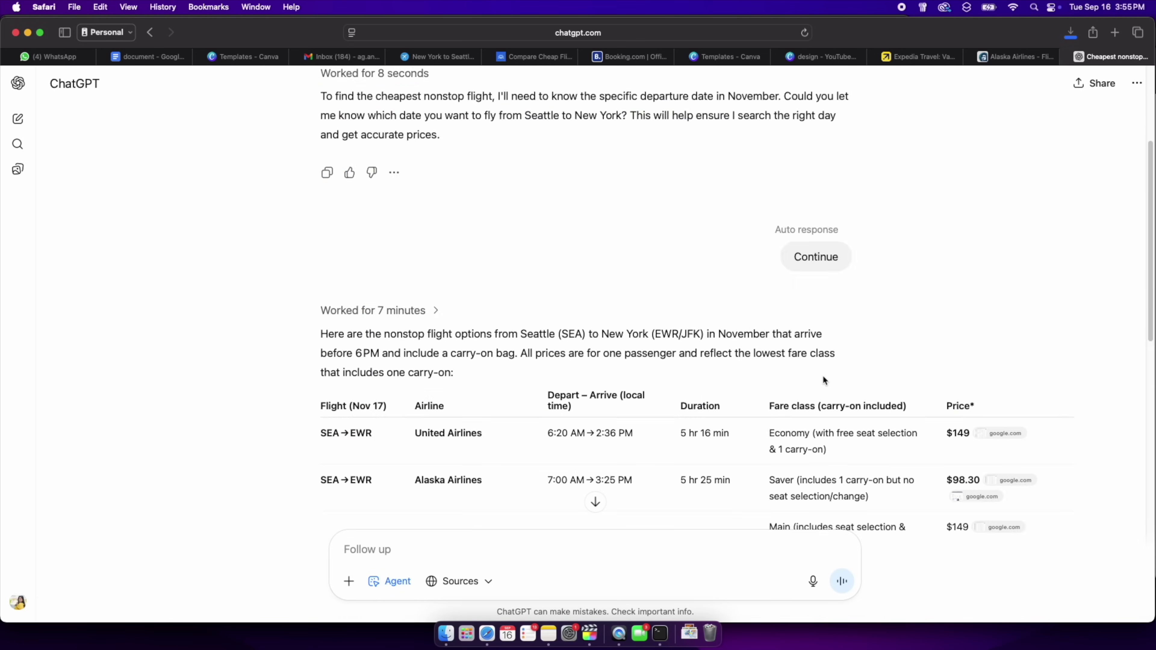
Inspect the google.com source behind the $149 fare on Google Flights
{"action": "scroll", "coordinate": [823, 376], "scroll_direction": "down", "scroll_amount": 5}
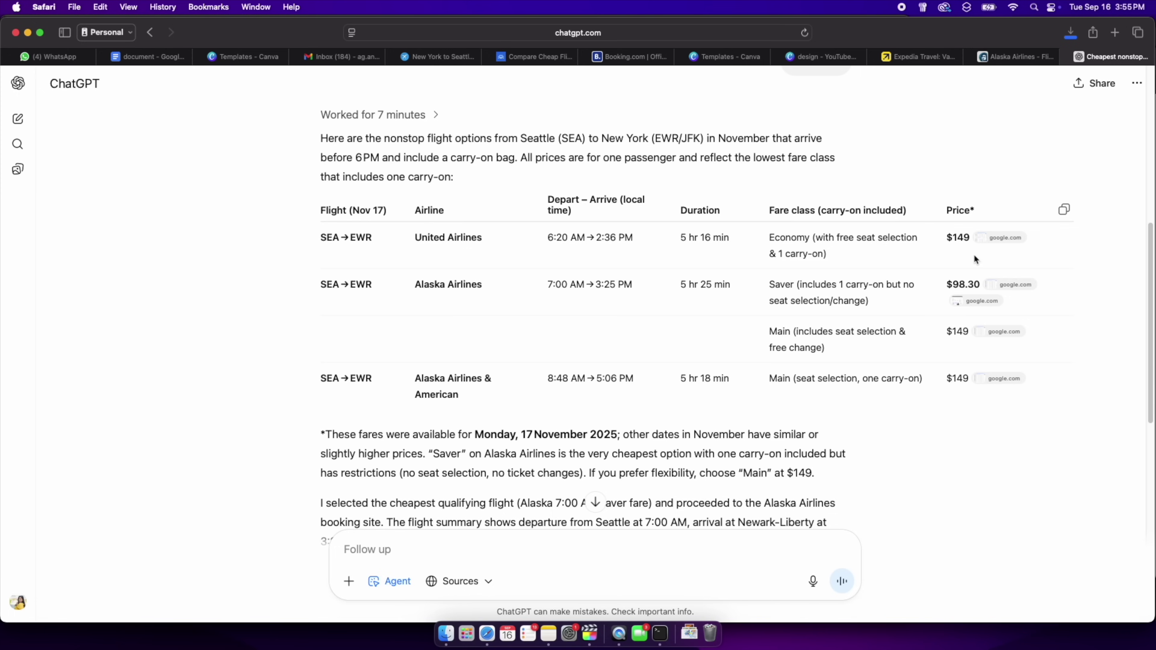
{"action": "left_click", "coordinate": [996, 242]}
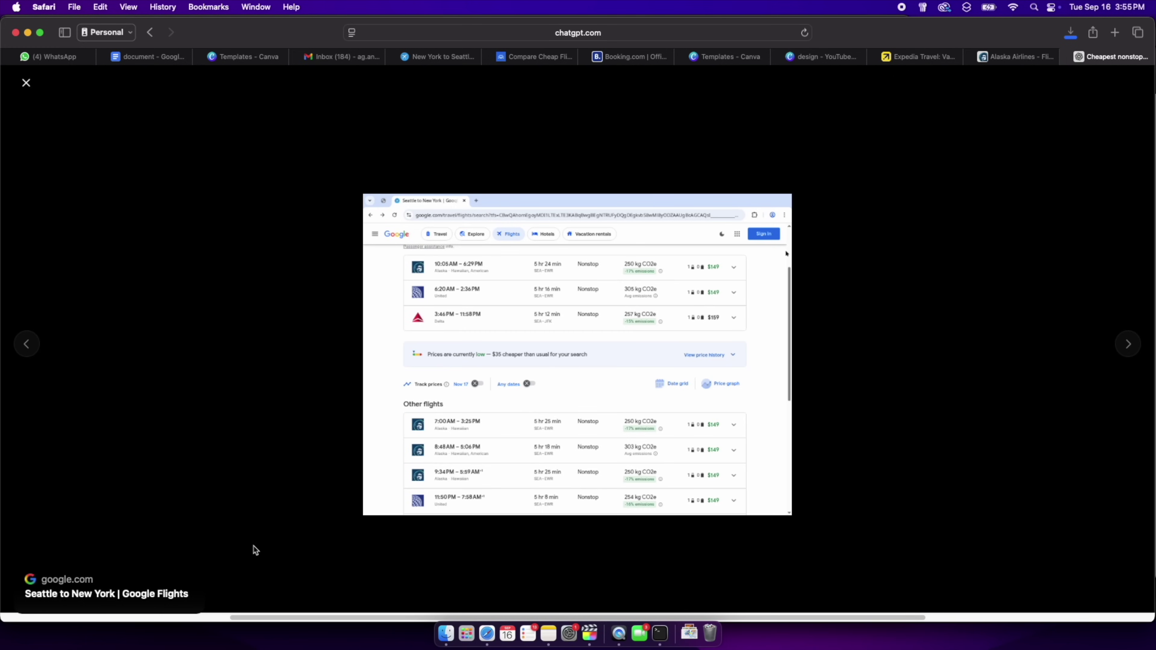
{"action": "left_click", "coordinate": [116, 595]}
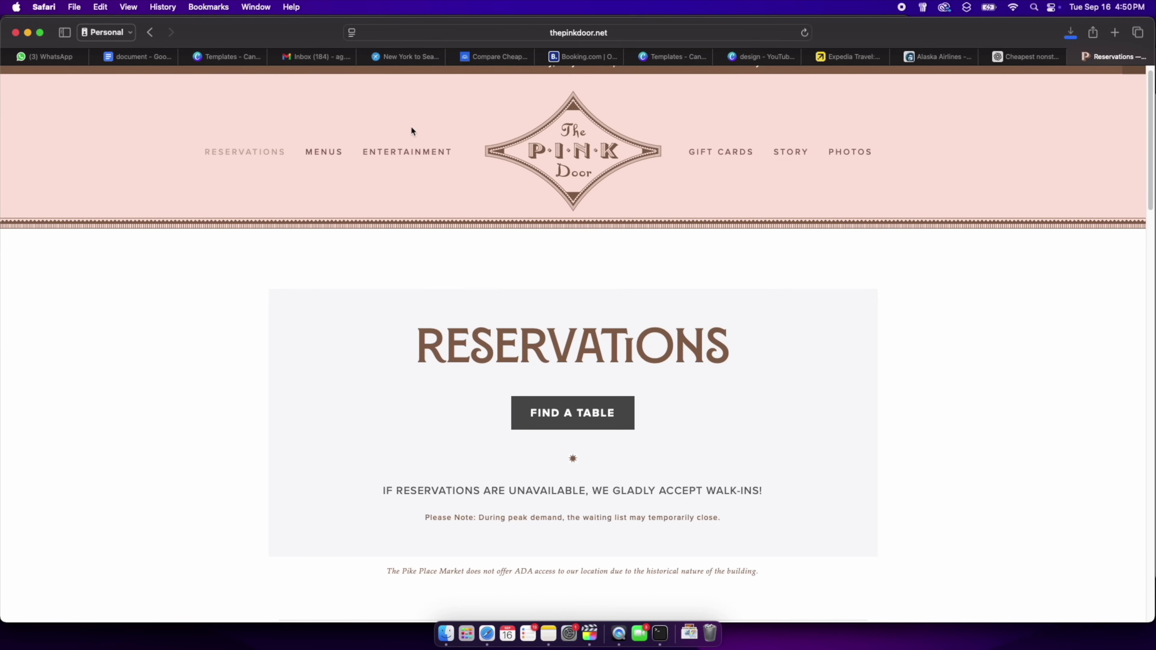
Go to The Pink Door's Menus page and scroll to the dinner menu
{"action": "left_click", "coordinate": [321, 153]}
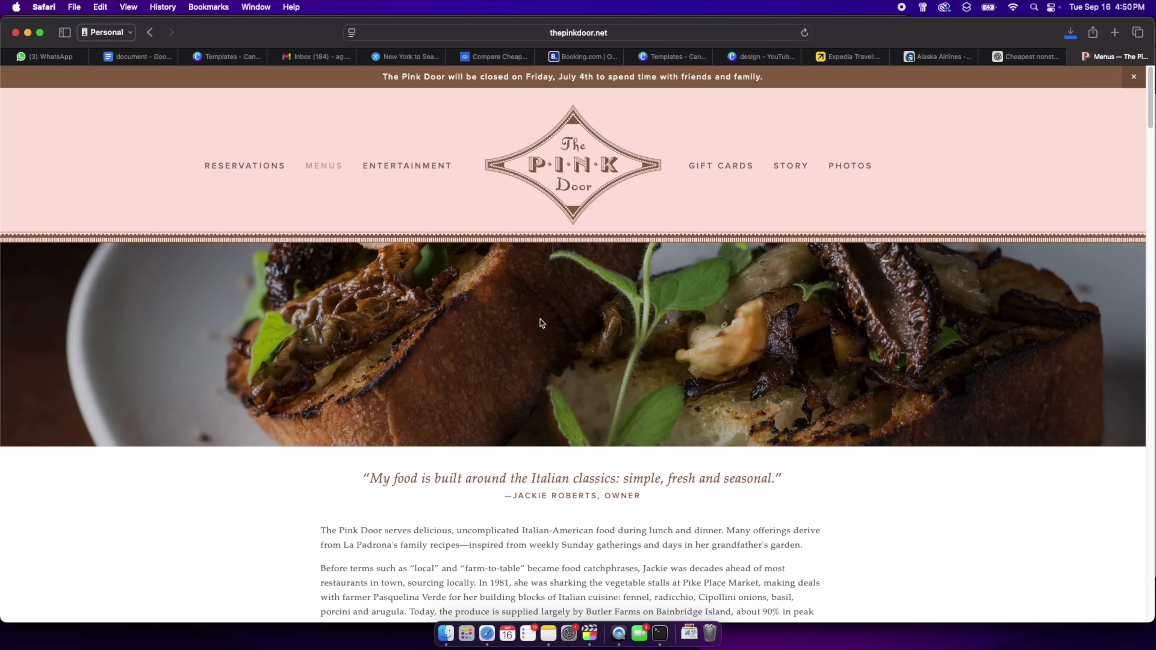
{"action": "scroll", "coordinate": [541, 324], "scroll_direction": "down", "scroll_amount": 5}
{"action": "scroll", "coordinate": [542, 324], "scroll_direction": "down", "scroll_amount": 10}
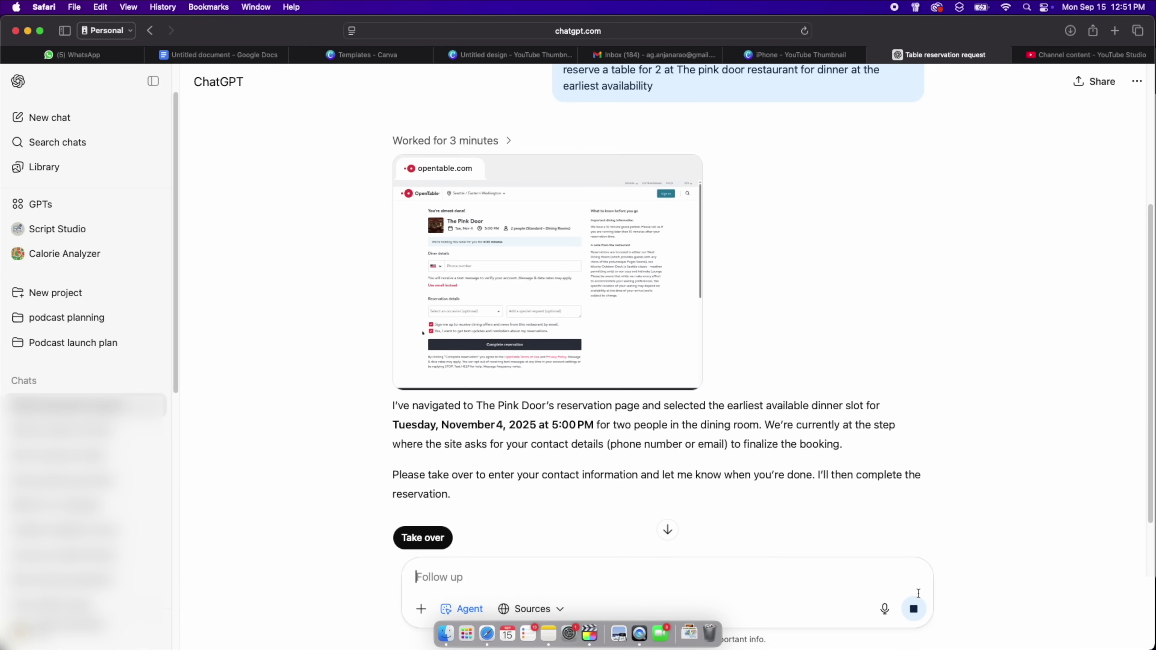
Take over the OpenTable form, enter a phone number, pick from the occasion list, and start a special request
{"action": "scroll", "coordinate": [745, 519], "scroll_direction": "down", "scroll_amount": 3}
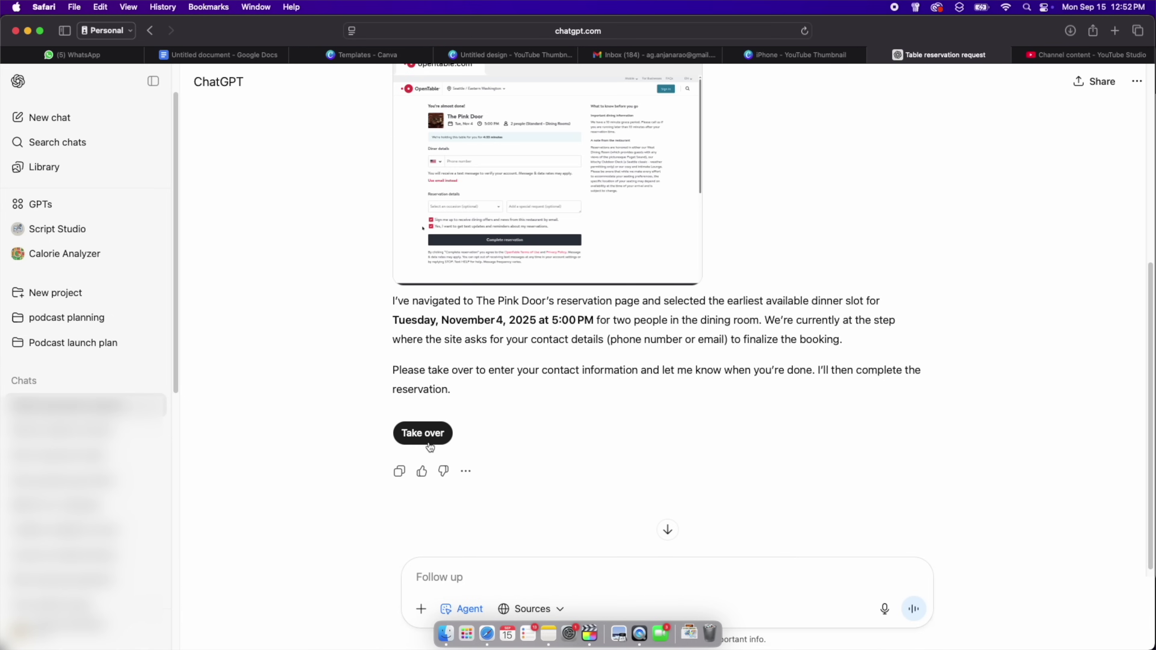
{"action": "left_click", "coordinate": [426, 435]}
{"action": "type", "text": "123456789"}
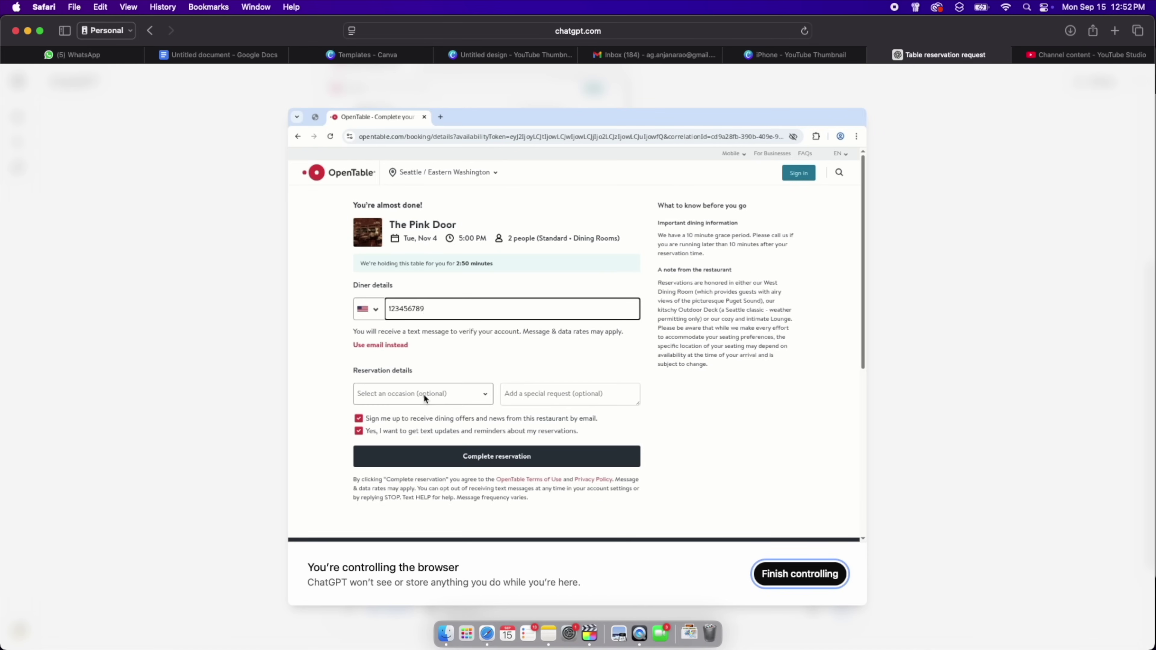
{"action": "left_click", "coordinate": [424, 394]}
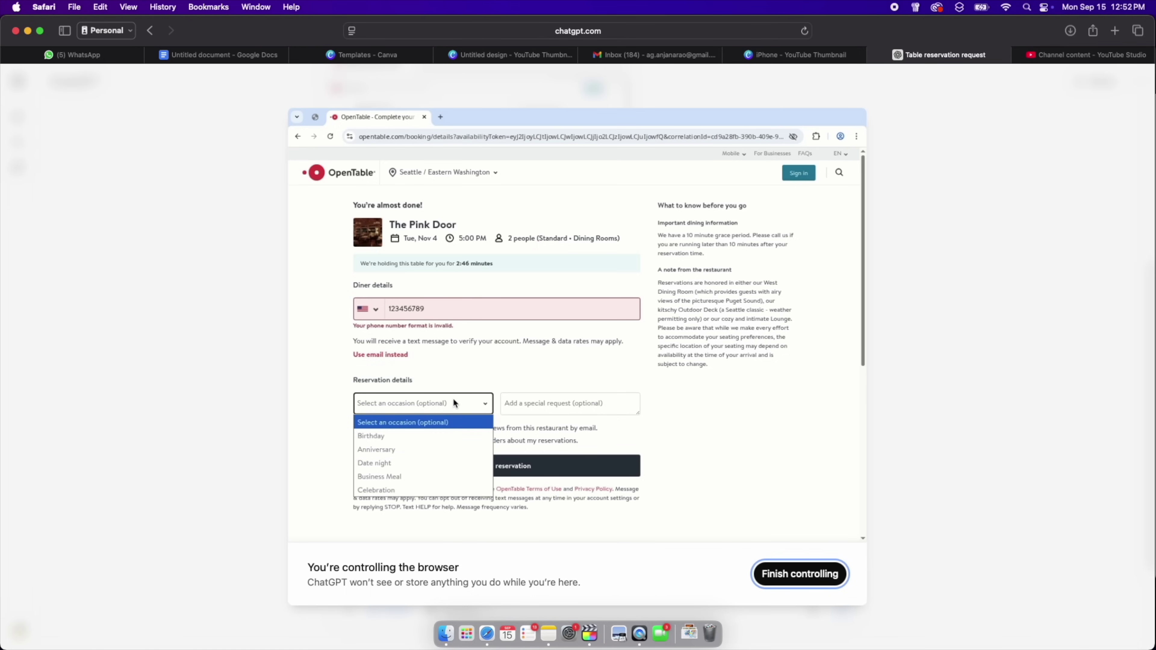
{"action": "left_click", "coordinate": [530, 404]}
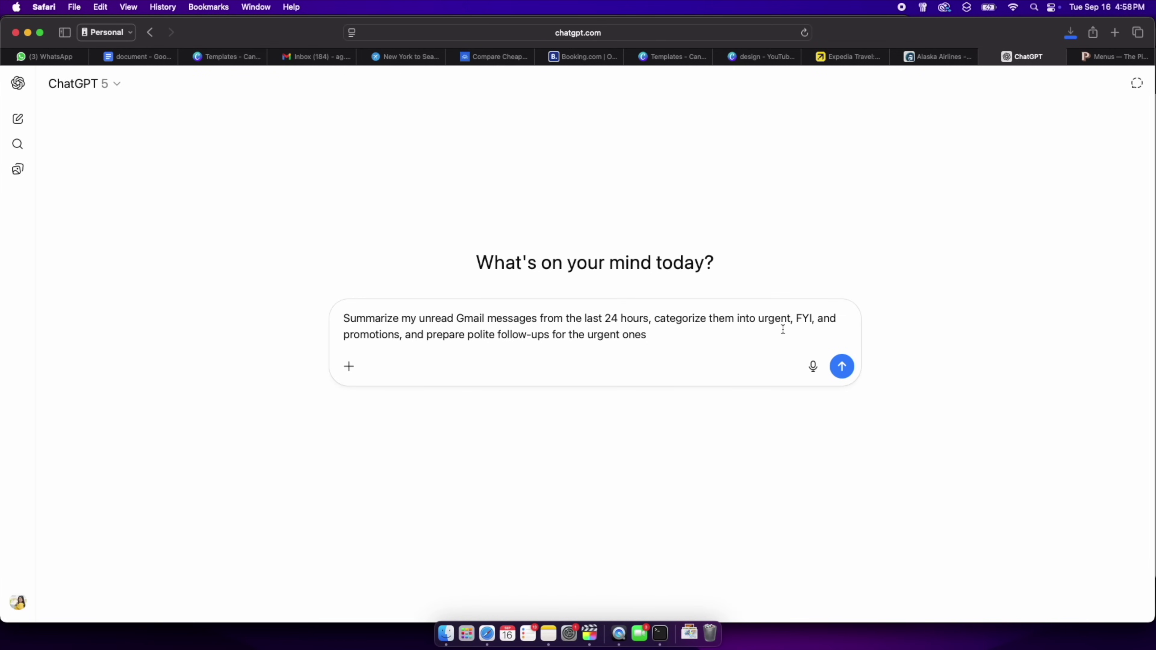
Switch to Agent mode, confirm Gmail is enabled in Sources, and send the unread-email summary request
{"action": "left_click", "coordinate": [347, 368]}
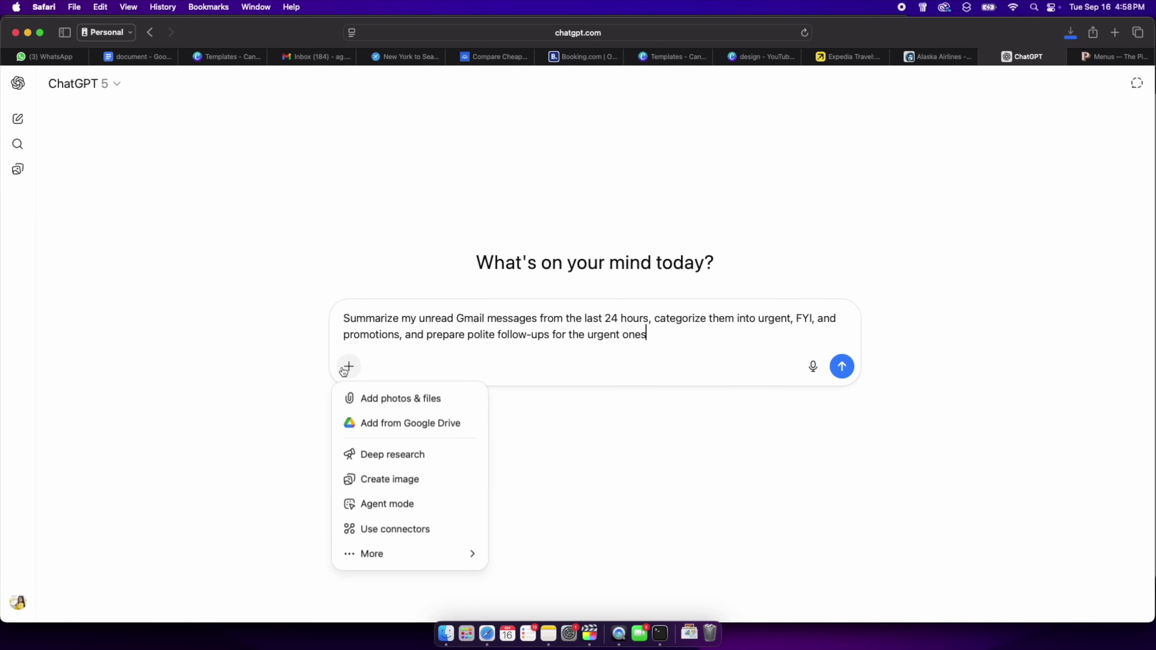
{"action": "left_click", "coordinate": [364, 503]}
{"action": "left_click", "coordinate": [478, 367]}
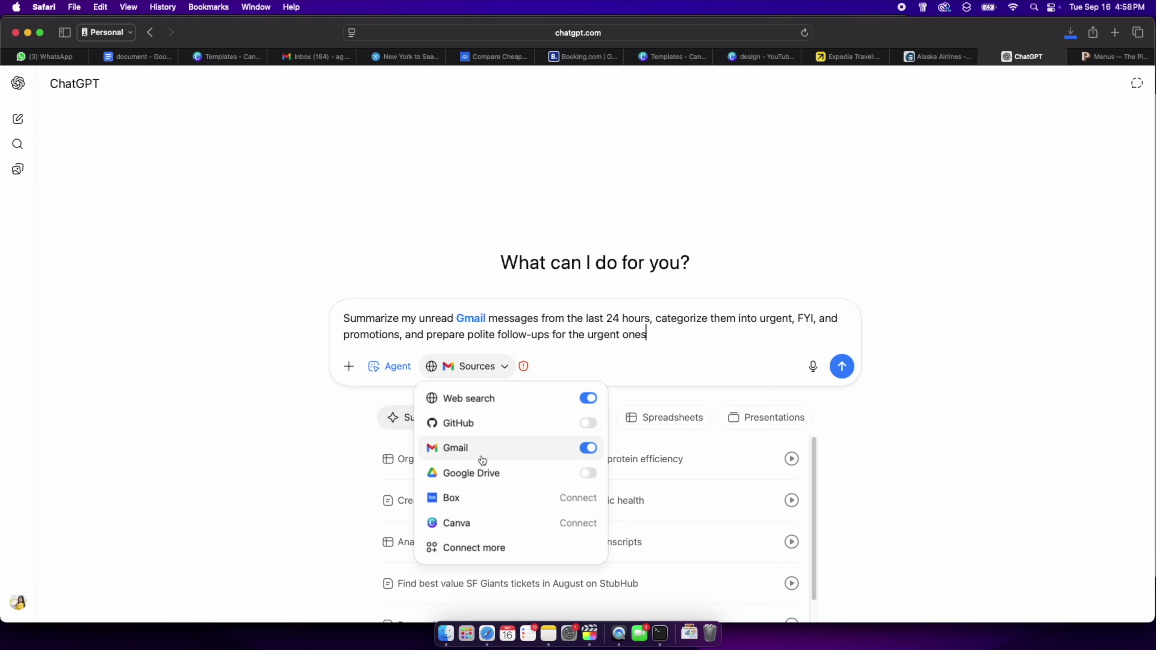
{"action": "left_click", "coordinate": [842, 369]}
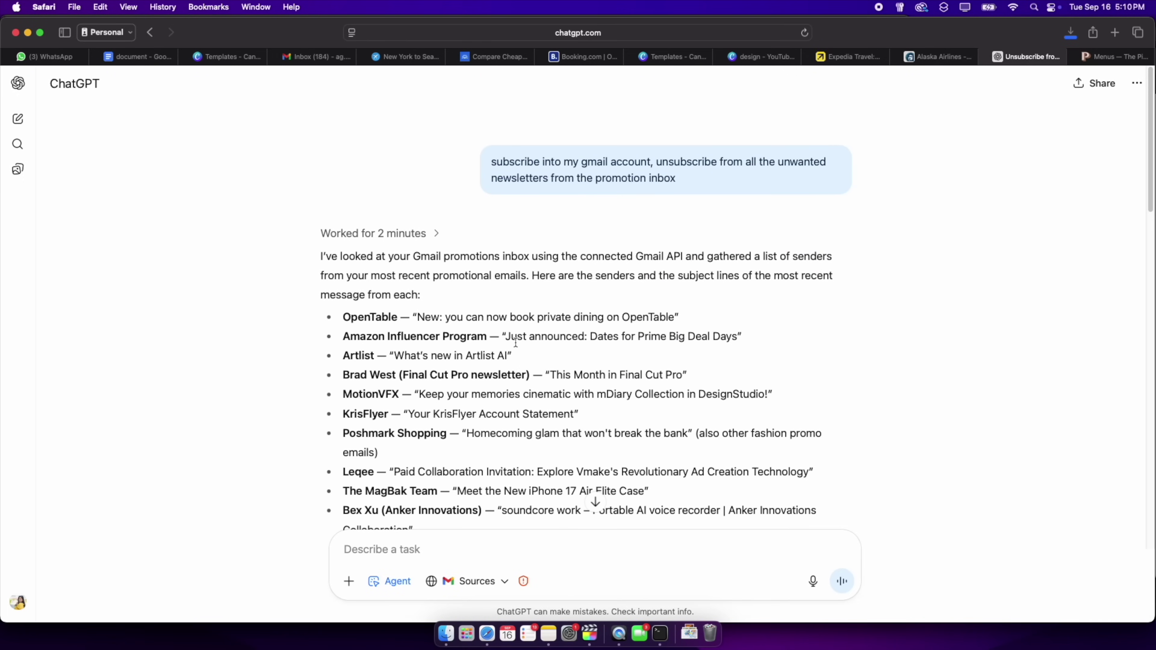
Scroll through the agent's list of promotional newsletter senders and subject lines
{"action": "scroll", "coordinate": [516, 345], "scroll_direction": "down", "scroll_amount": 7}
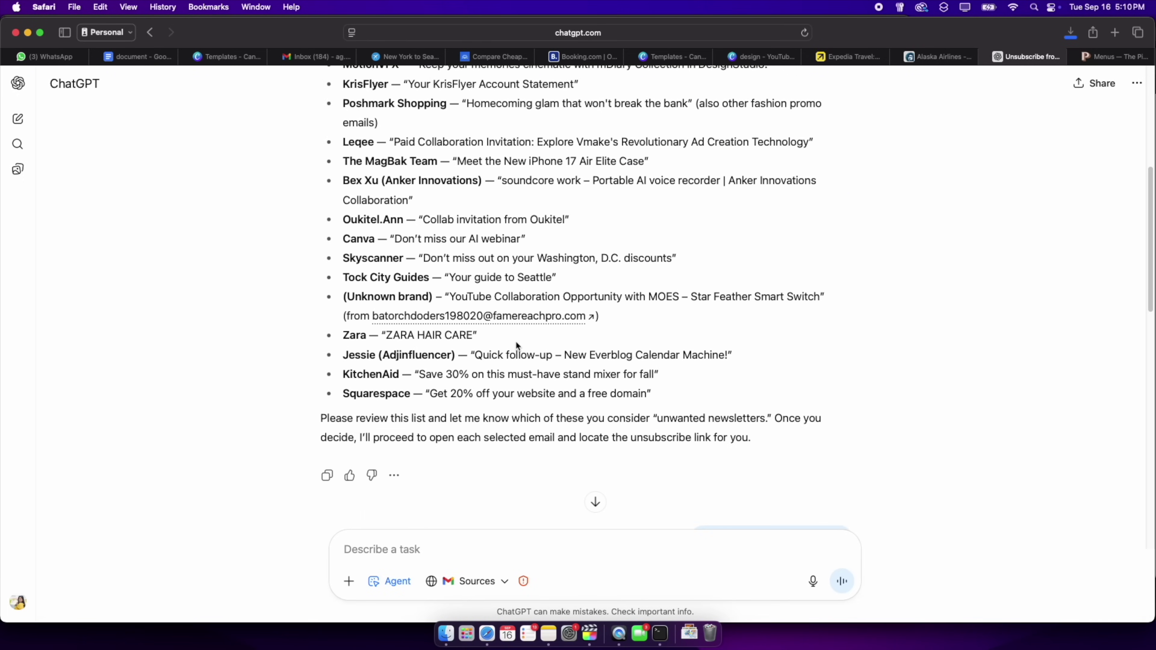
{"action": "scroll", "coordinate": [516, 346], "scroll_direction": "down", "scroll_amount": 5}
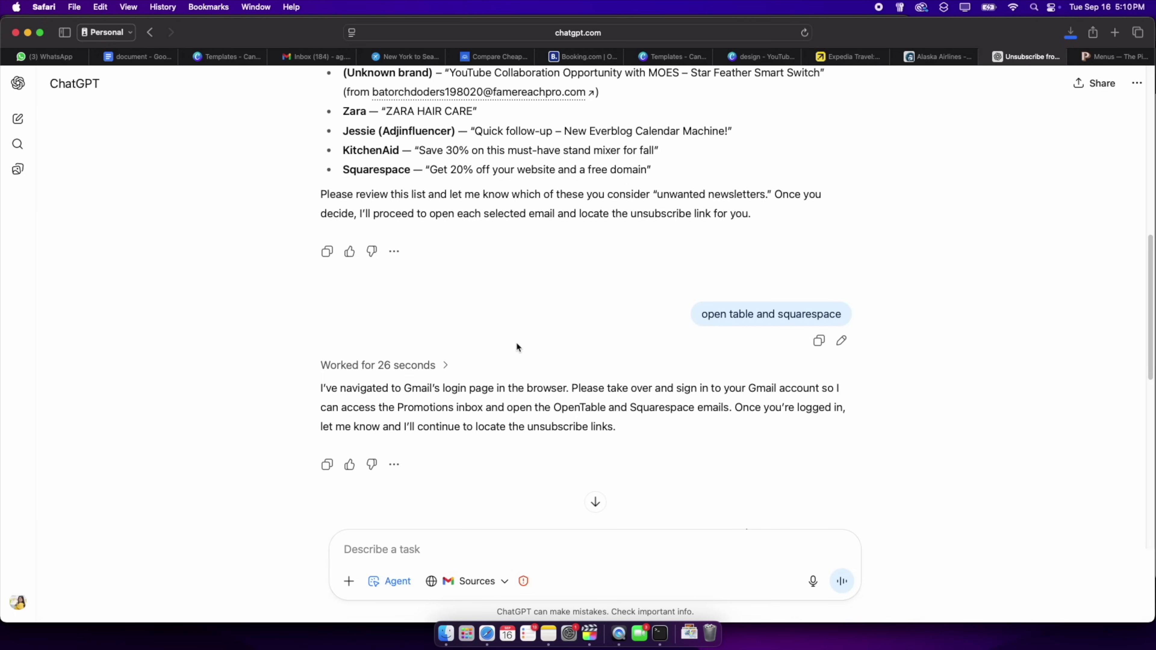
{"action": "scroll", "coordinate": [516, 348], "scroll_direction": "down", "scroll_amount": 2}
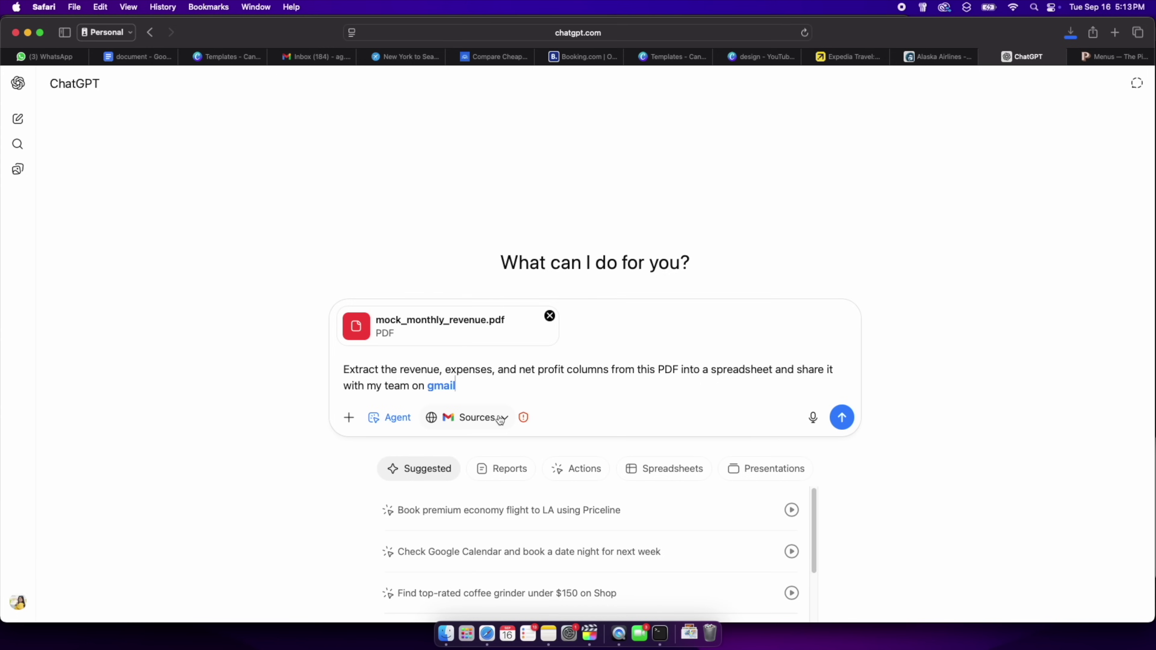
Send the mock_monthly_revenue.pdf extraction request and expand the resulting January–December spreadsheet
{"action": "left_click", "coordinate": [841, 418]}
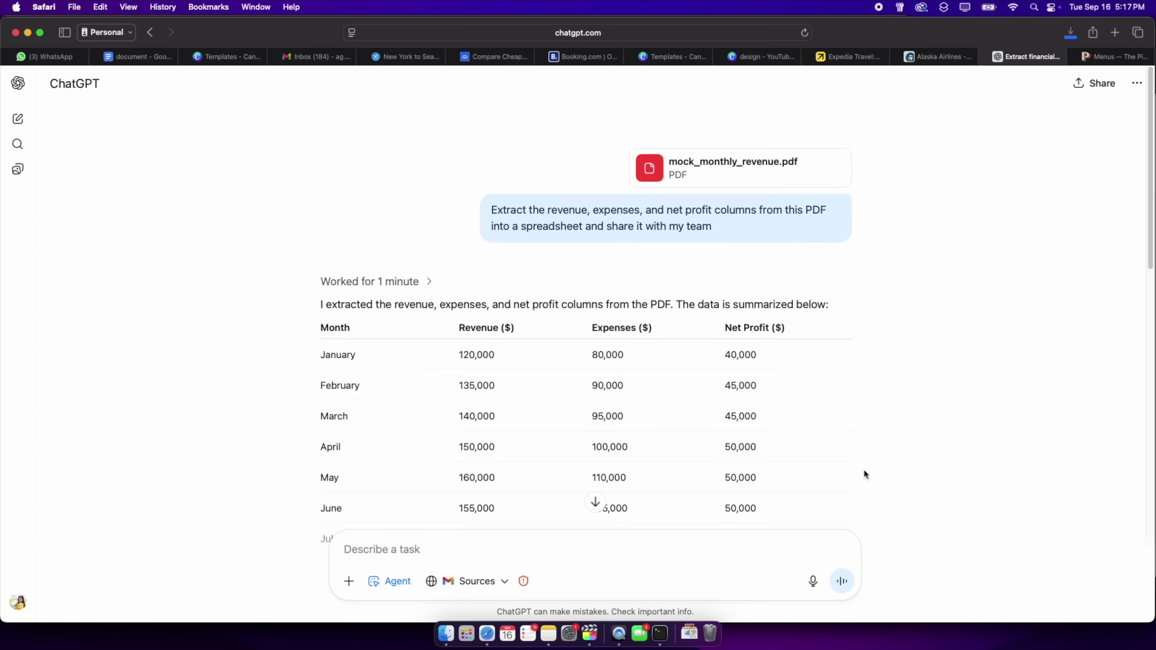
{"action": "scroll", "coordinate": [823, 446], "scroll_direction": "down", "scroll_amount": 6}
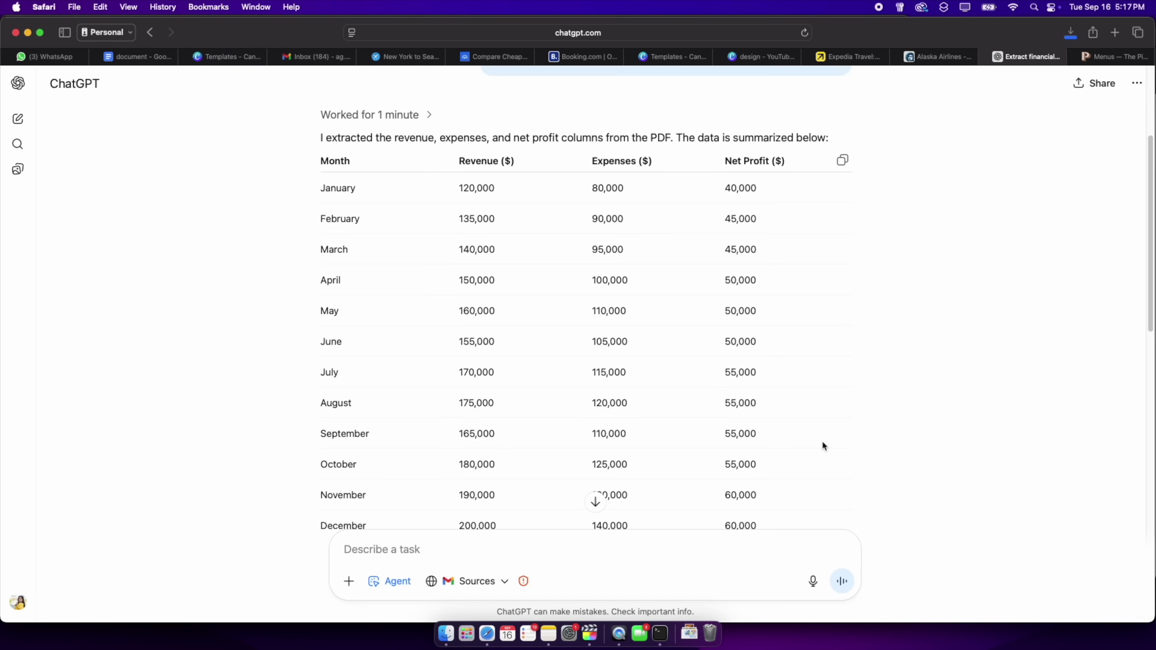
{"action": "scroll", "coordinate": [823, 445], "scroll_direction": "down", "scroll_amount": 2}
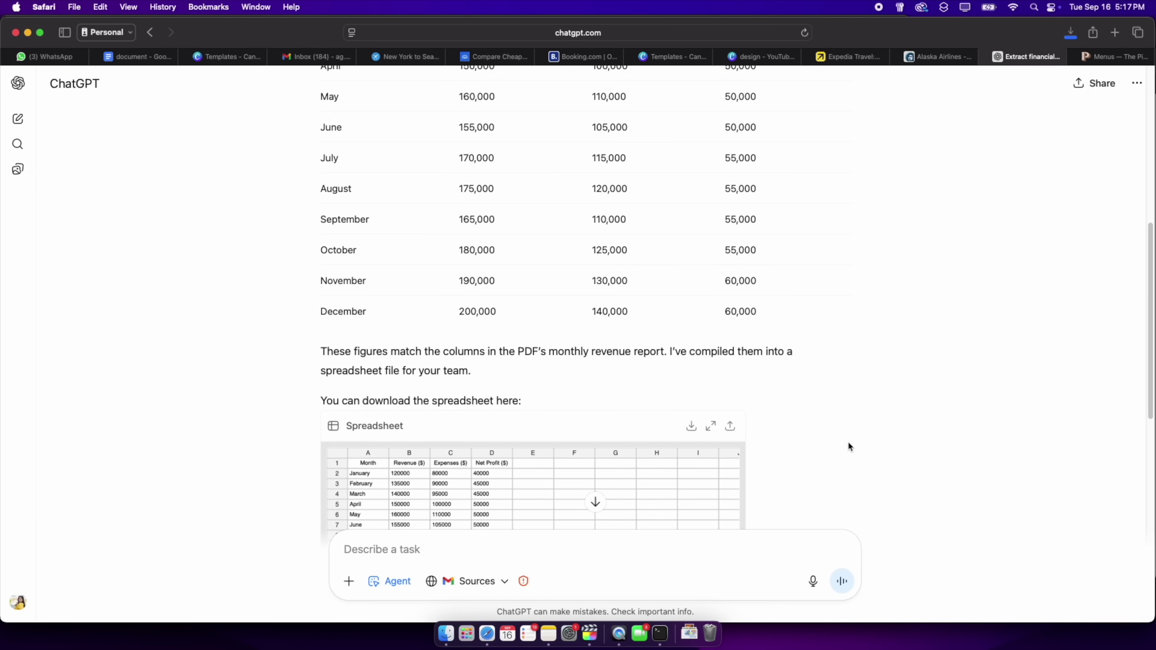
{"action": "scroll", "coordinate": [849, 443], "scroll_direction": "down", "scroll_amount": 5}
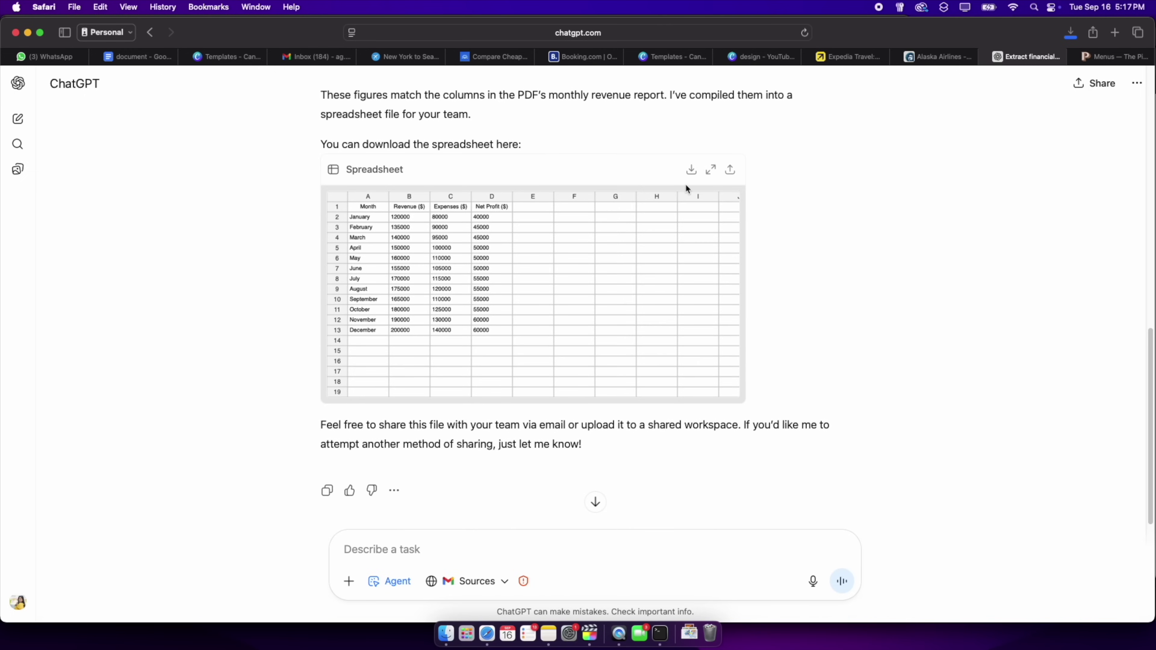
{"action": "left_click", "coordinate": [711, 173]}
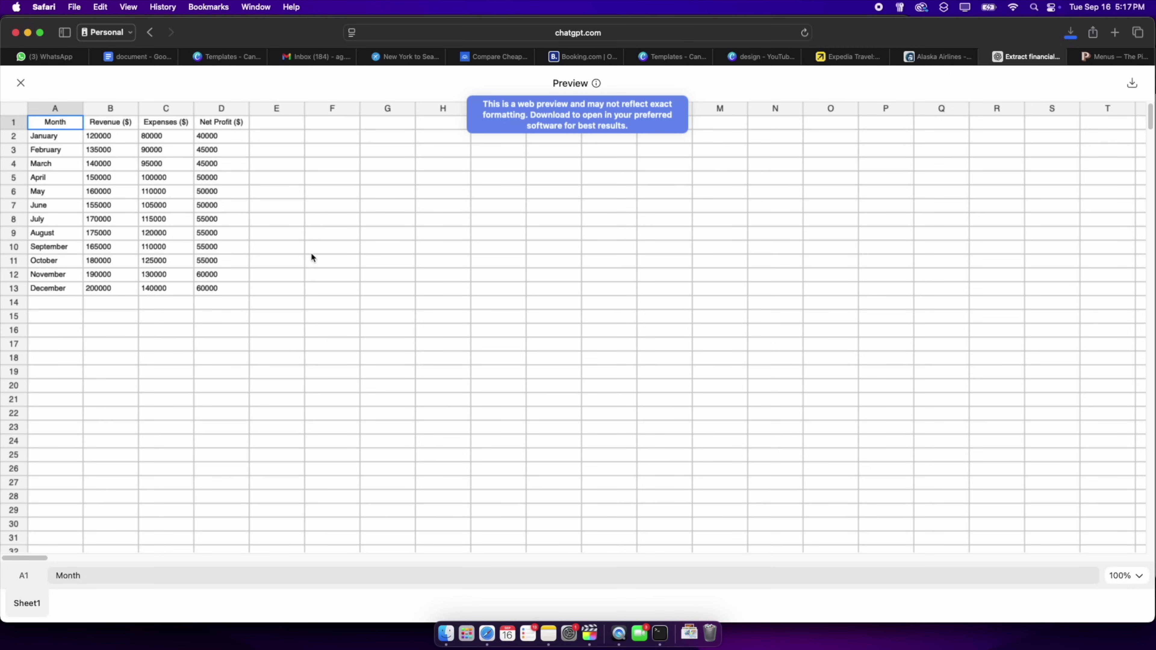
Check the January revenue in cell B2 and June expenses in cell C7 of the spreadsheet preview
{"action": "left_click", "coordinate": [107, 141]}
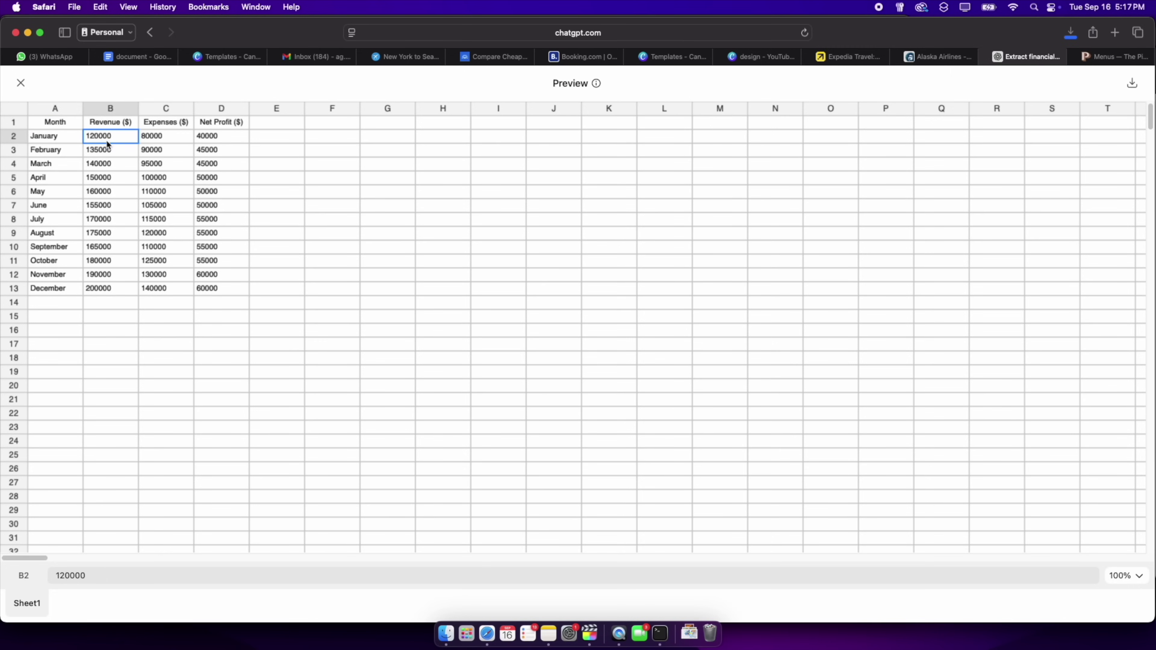
{"action": "left_click", "coordinate": [157, 208]}
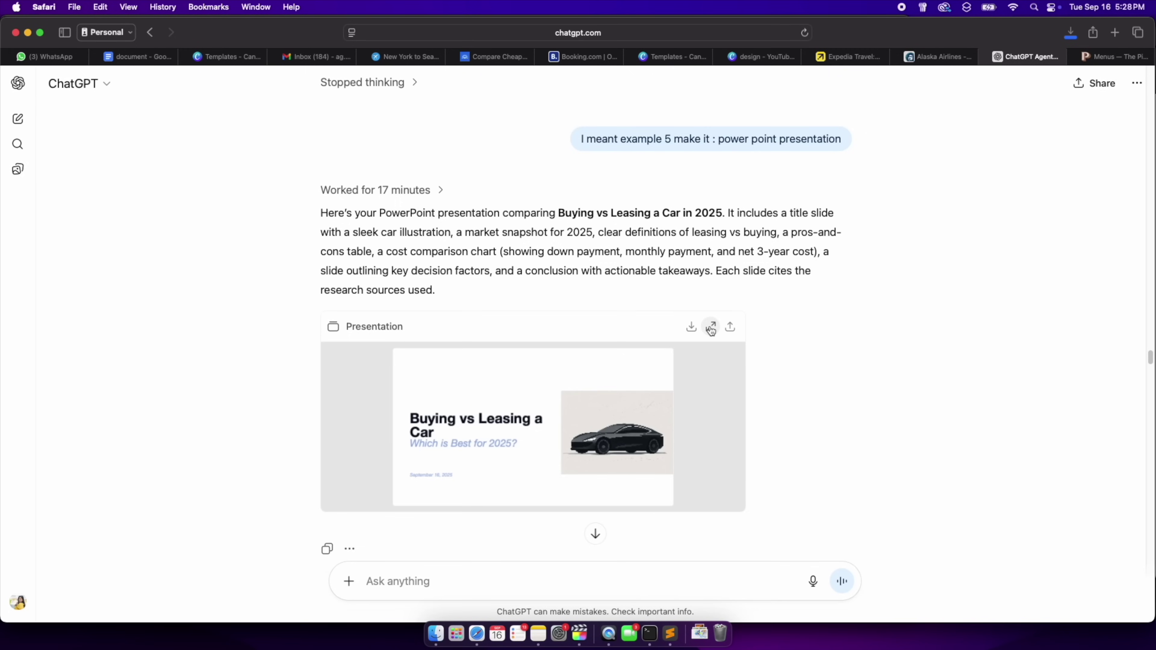
Play the car presentation as a full-screen slideshow, advancing to the Leasing vs Buying Explained slide
{"action": "left_click", "coordinate": [711, 328]}
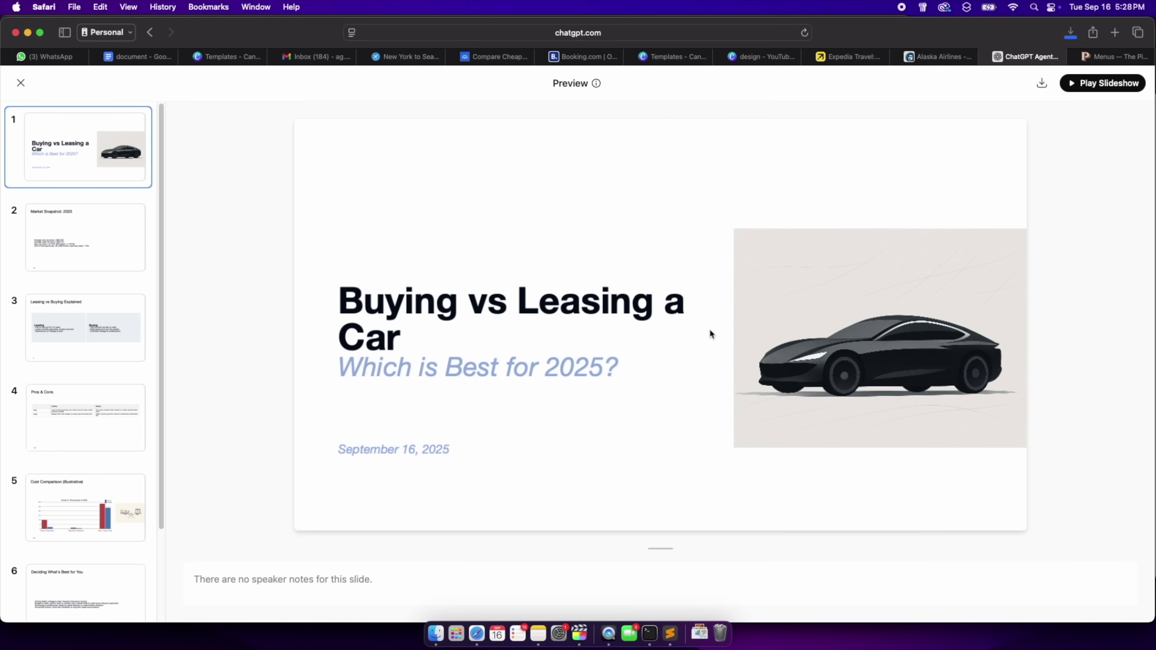
{"action": "left_click", "coordinate": [1110, 89]}
{"action": "key", "text": "Right"}
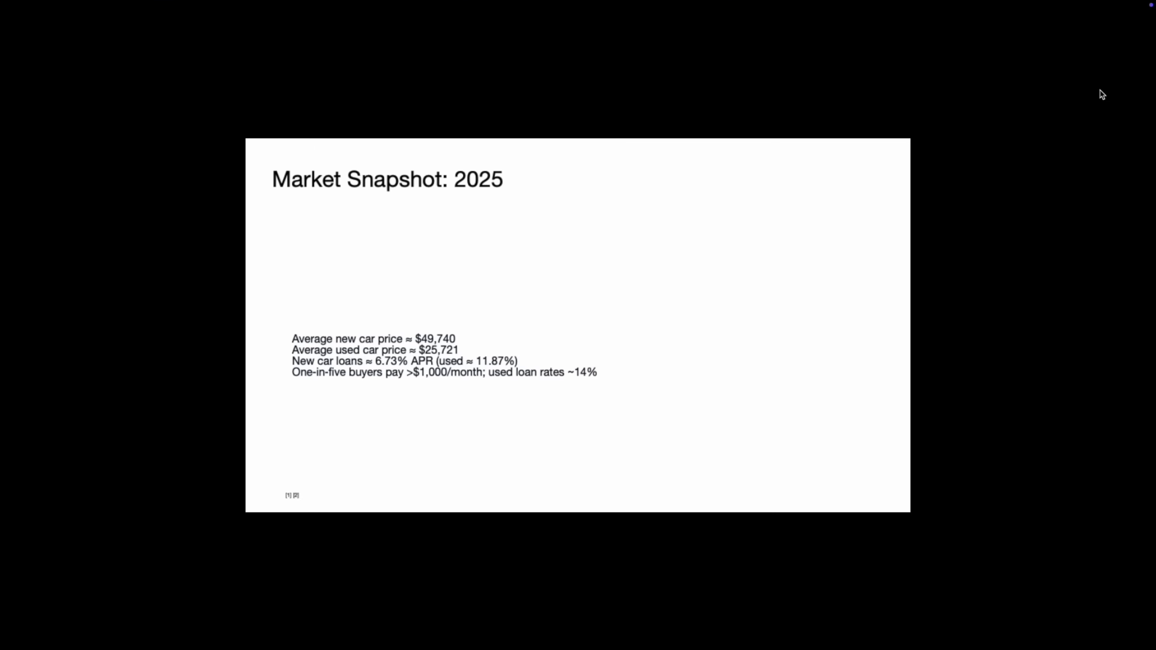
{"action": "key", "text": "Right"}
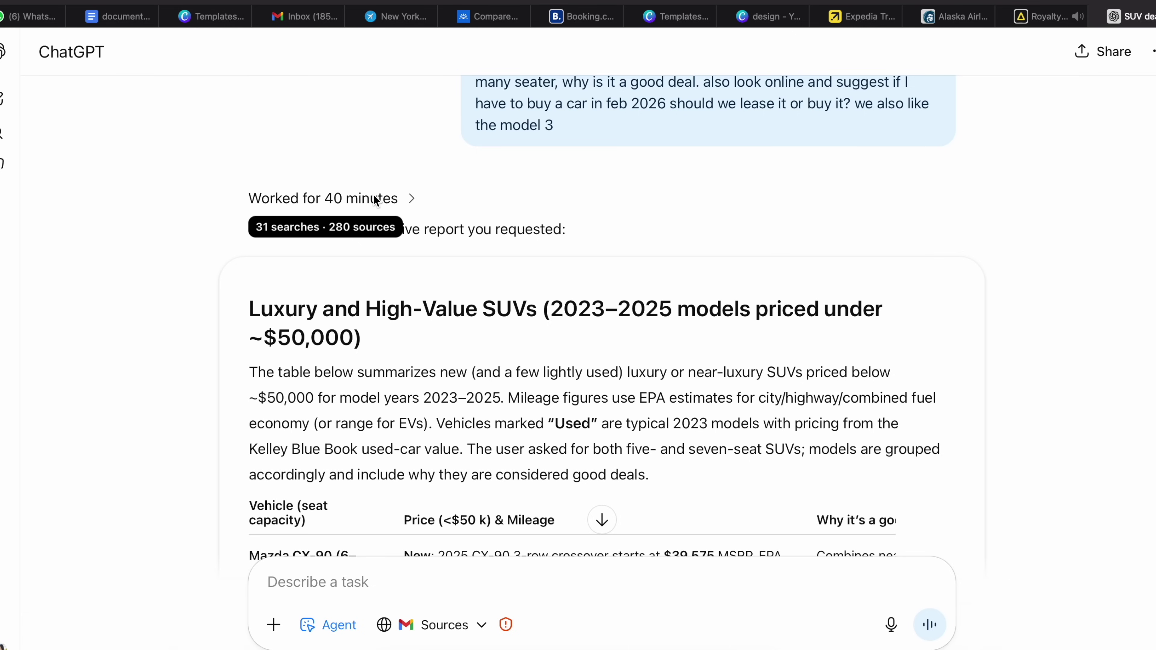
Scroll through the luxury SUV comparison table down to the Lease-vs-Buy Considerations for February 2026 section
{"action": "scroll", "coordinate": [373, 195], "scroll_direction": "down", "scroll_amount": 5}
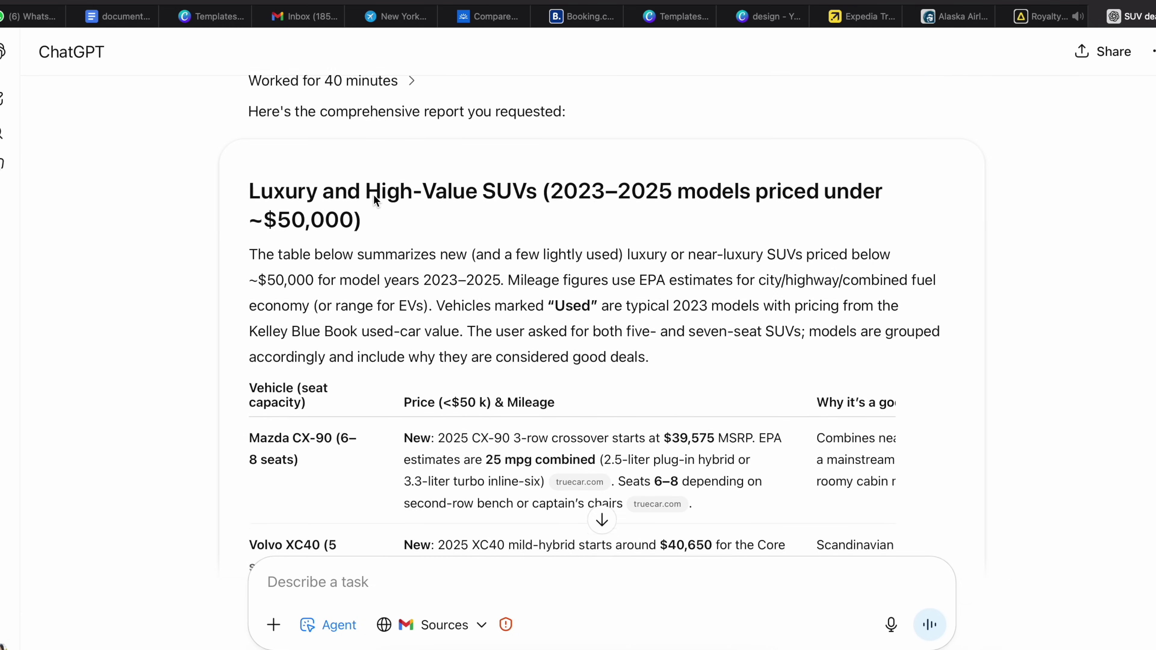
{"action": "scroll", "coordinate": [373, 195], "scroll_direction": "down", "scroll_amount": 5}
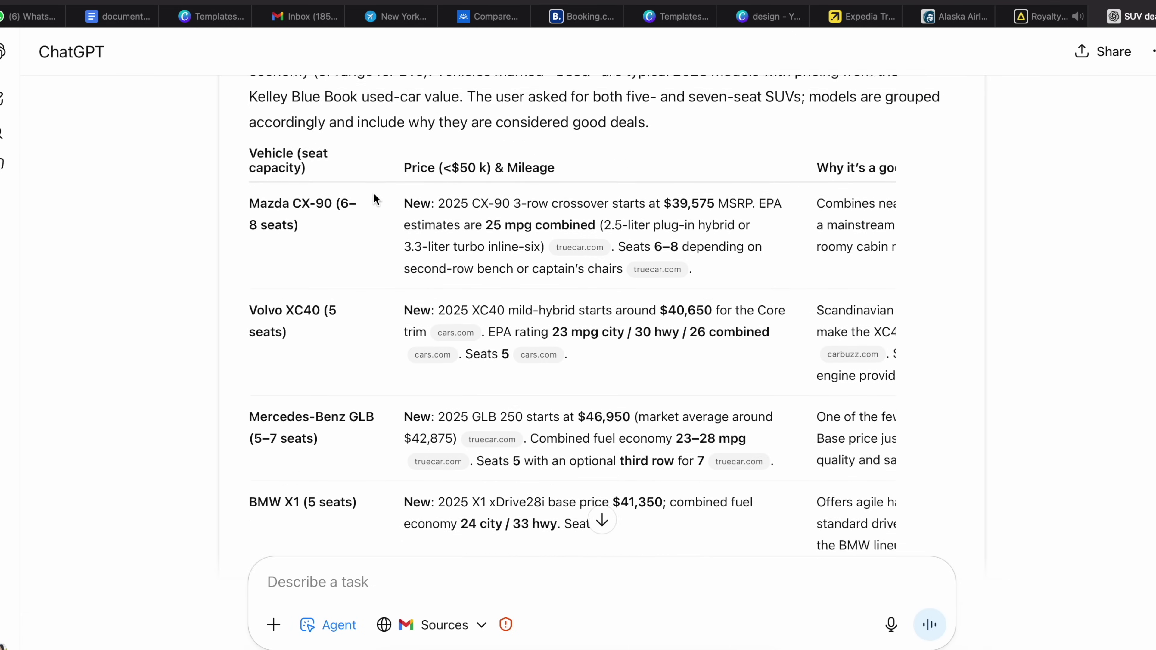
{"action": "scroll", "coordinate": [373, 199], "scroll_direction": "down", "scroll_amount": 10}
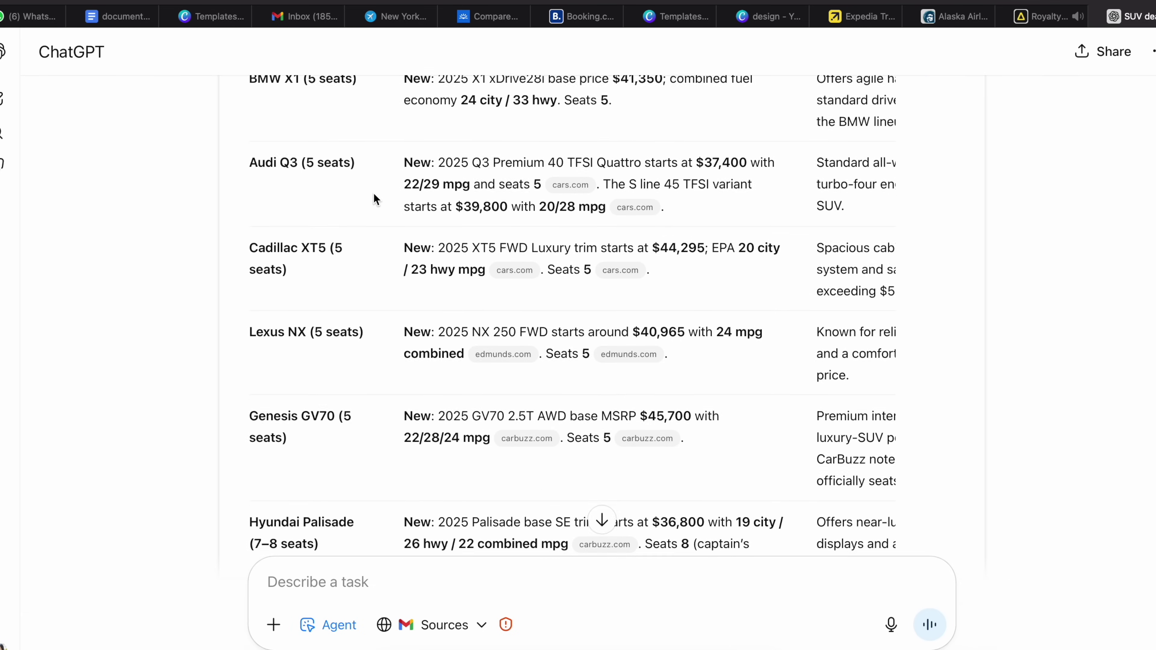
{"action": "scroll", "coordinate": [373, 199], "scroll_direction": "down", "scroll_amount": 10}
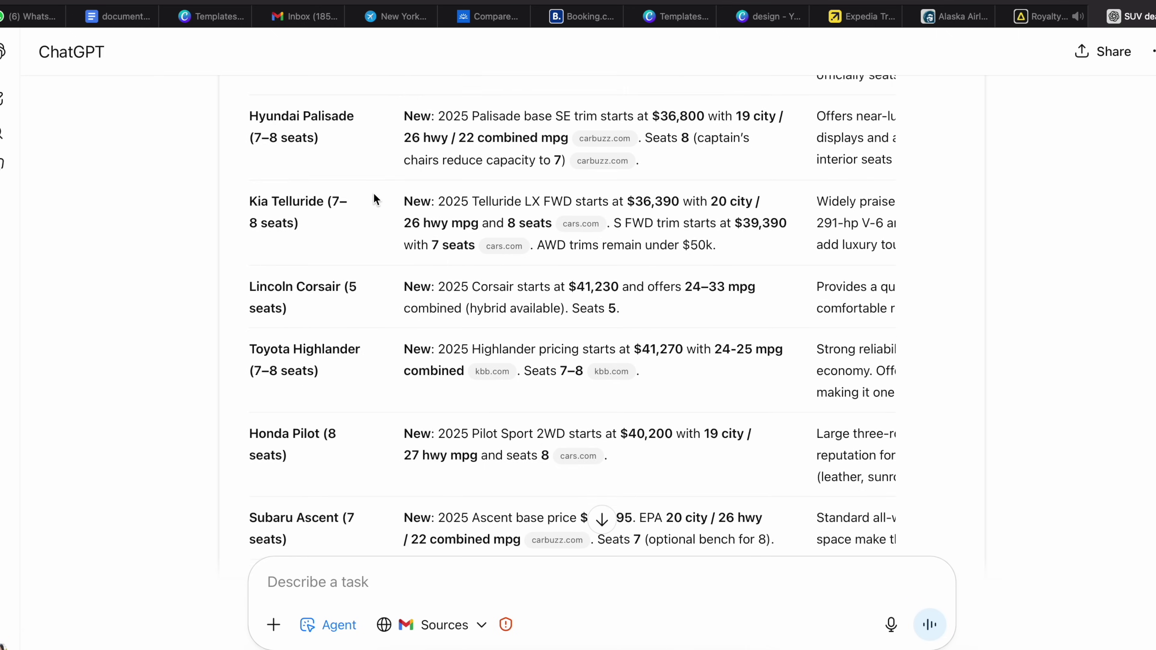
{"action": "scroll", "coordinate": [374, 199], "scroll_direction": "down", "scroll_amount": 10}
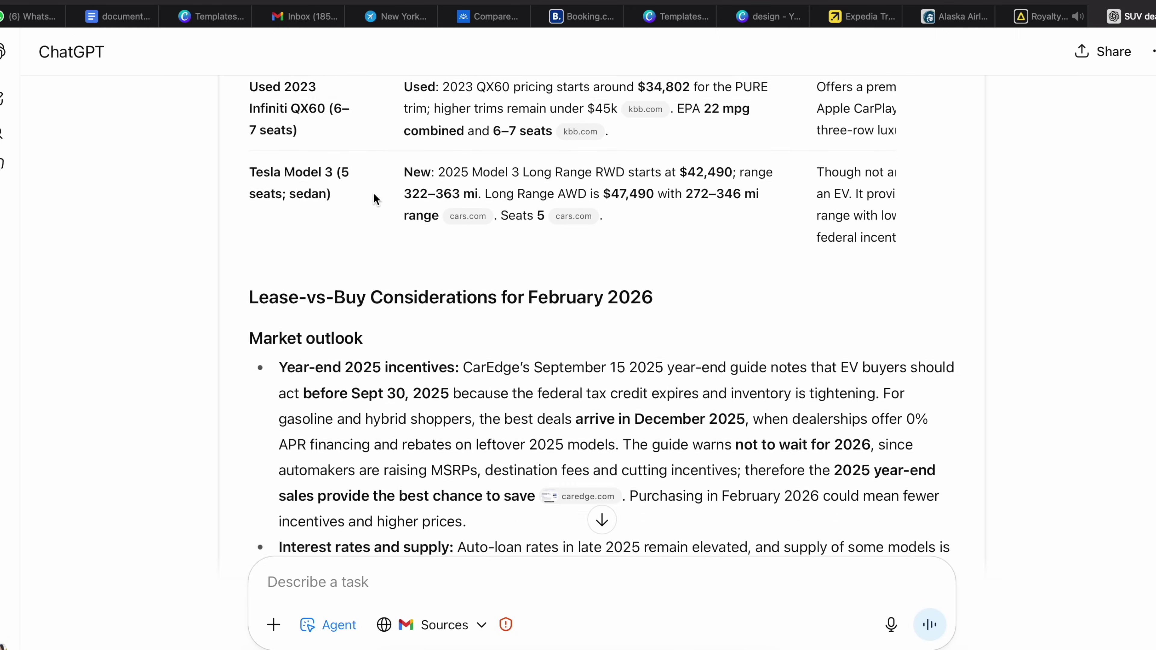